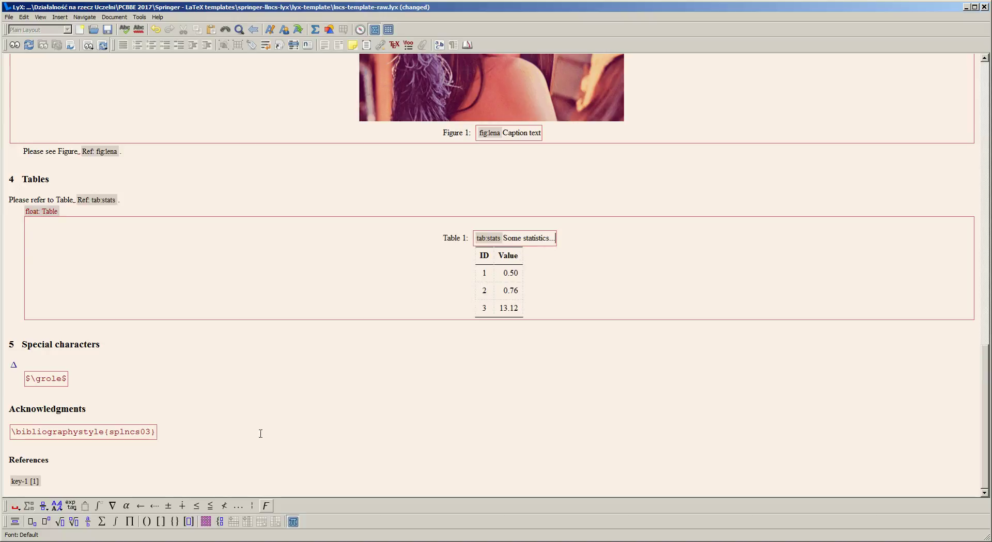
- Paste the Rabinowitz 1980 Hamiltonian-system reference text into the key-1 bibliography entry
{"action": "left_click", "coordinate": [91, 482]}
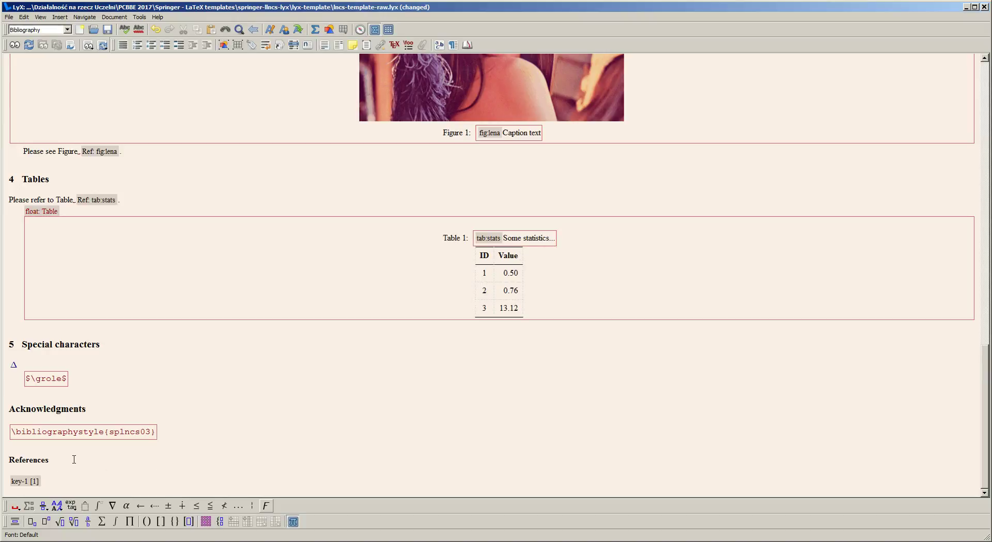
{"action": "type", "text": "Rabinowitz, P.: On subharmonic solutions of a Hamiltonian system. Comm. Pure Appl. Math. 33, 609–633 (1980)"}
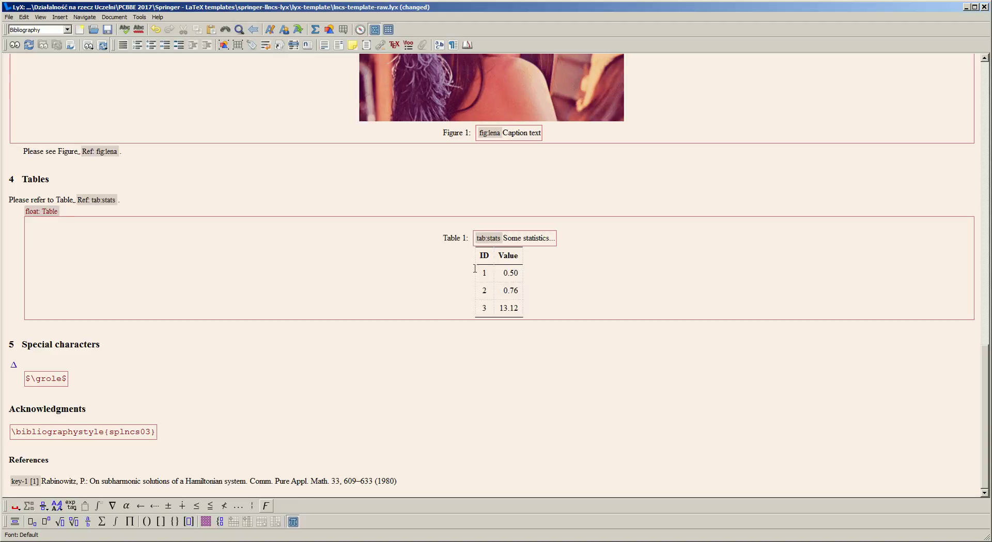
- Add a period after 'Some statistics' in the Table 1 caption and cite key-1 there
{"action": "left_click", "coordinate": [551, 239]}
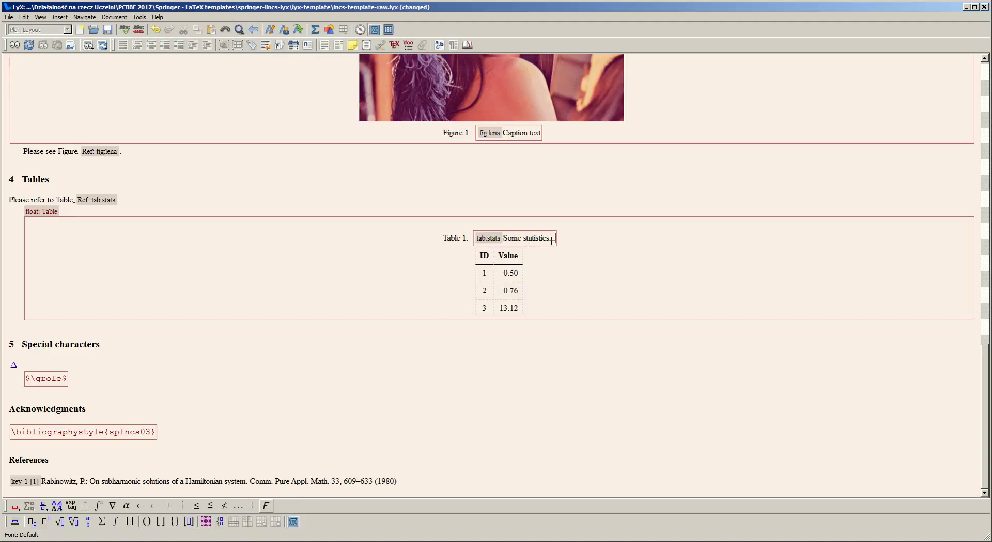
{"action": "type", "text": "..."}
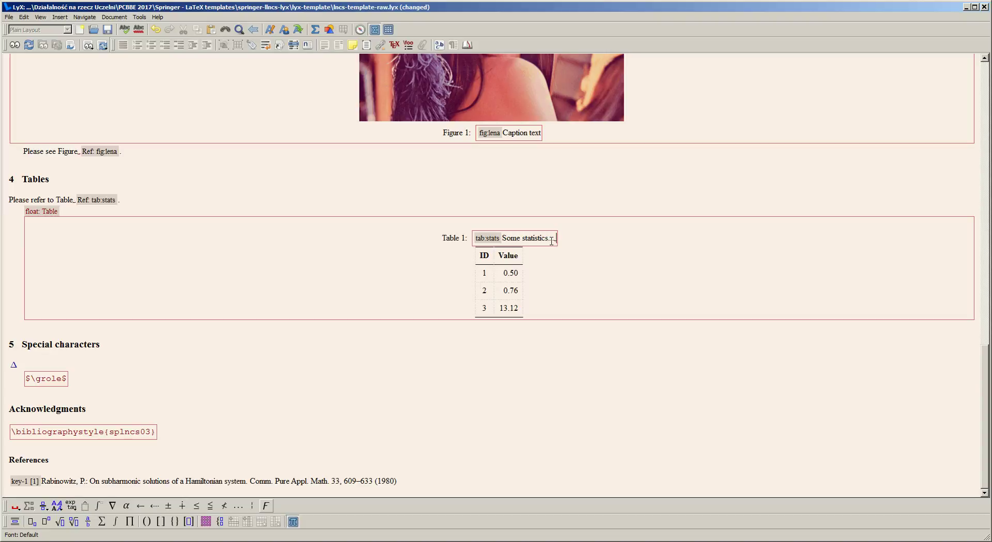
{"action": "left_click", "coordinate": [278, 46]}
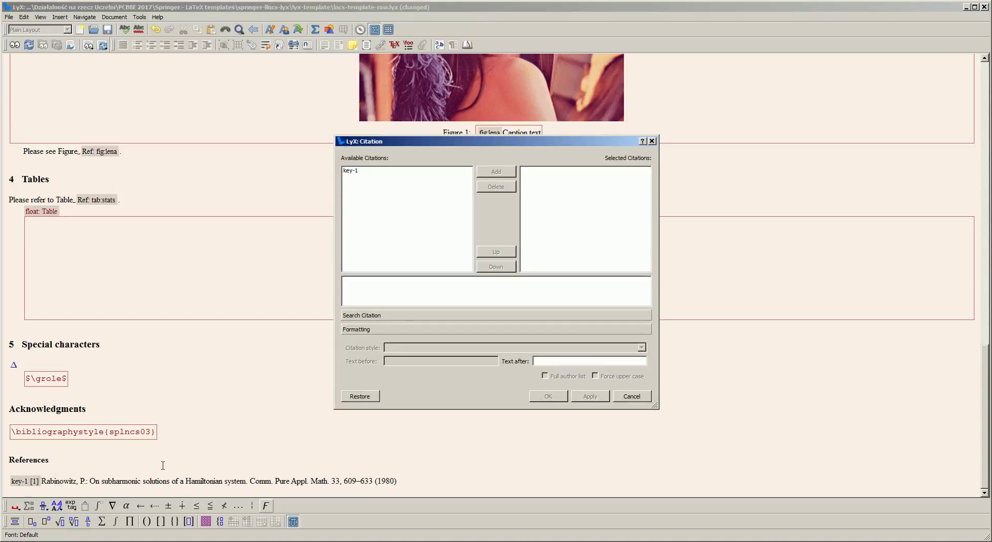
{"action": "left_click", "coordinate": [363, 171]}
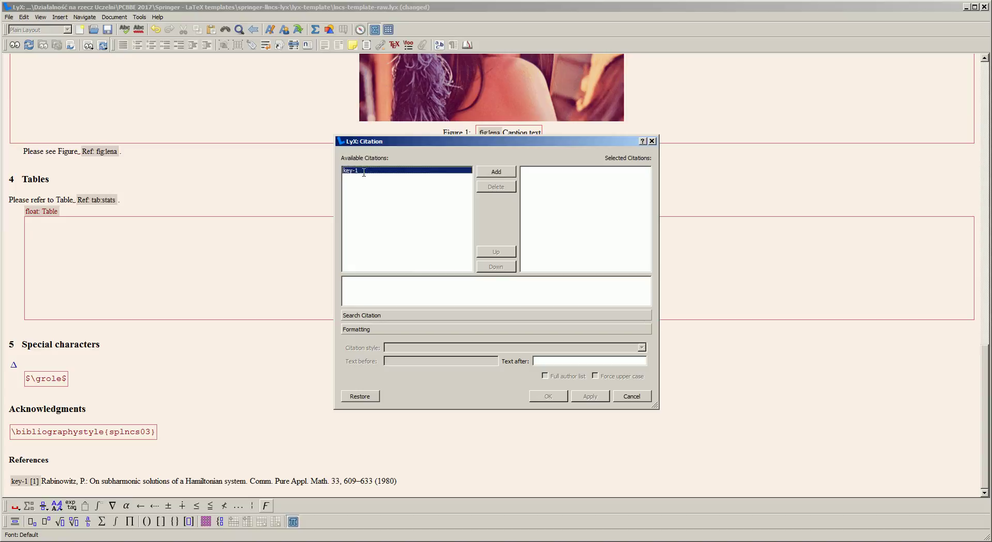
{"action": "left_click", "coordinate": [488, 173]}
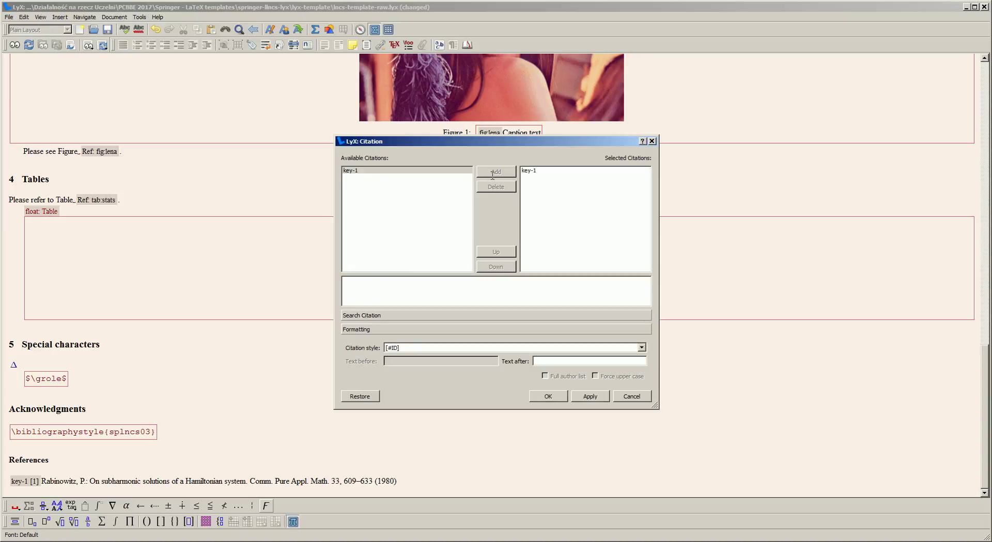
{"action": "left_click", "coordinate": [548, 396]}
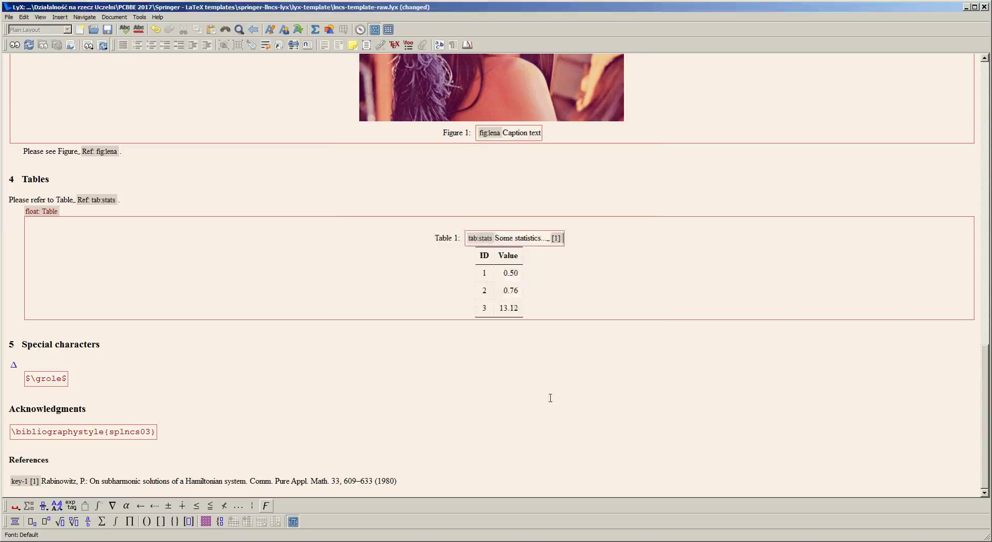
- Change the first bibliography item's key from key-1 to rabinowitz1980
{"action": "left_click", "coordinate": [23, 484]}
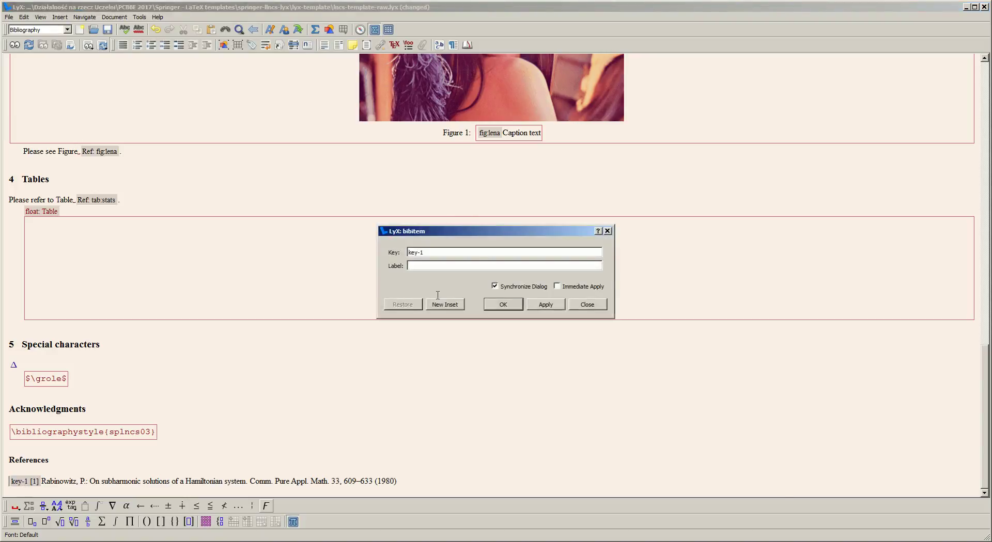
{"action": "triple_click", "coordinate": [480, 255]}
{"action": "type", "text": "rabinowitz"}
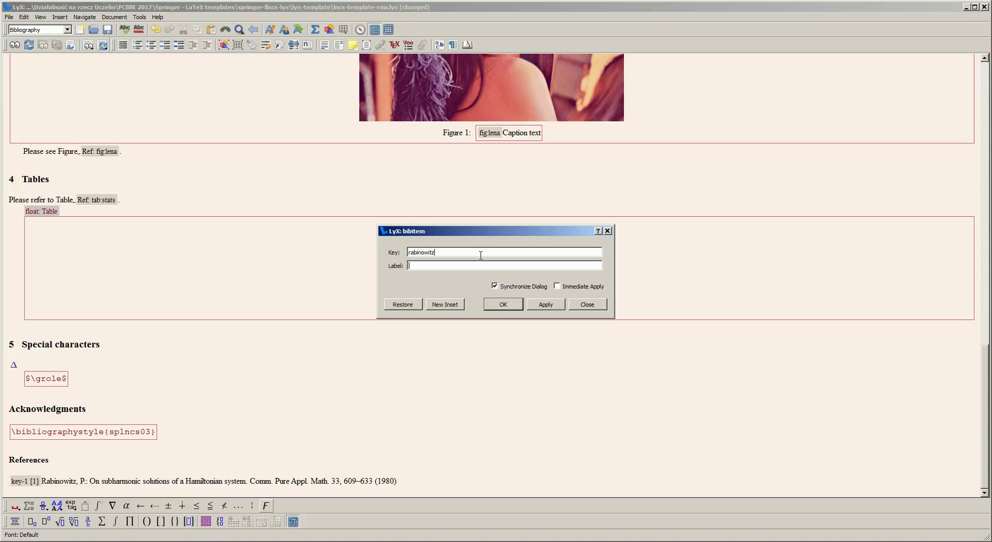
{"action": "type", "text": "1980"}
{"action": "left_click", "coordinate": [491, 302]}
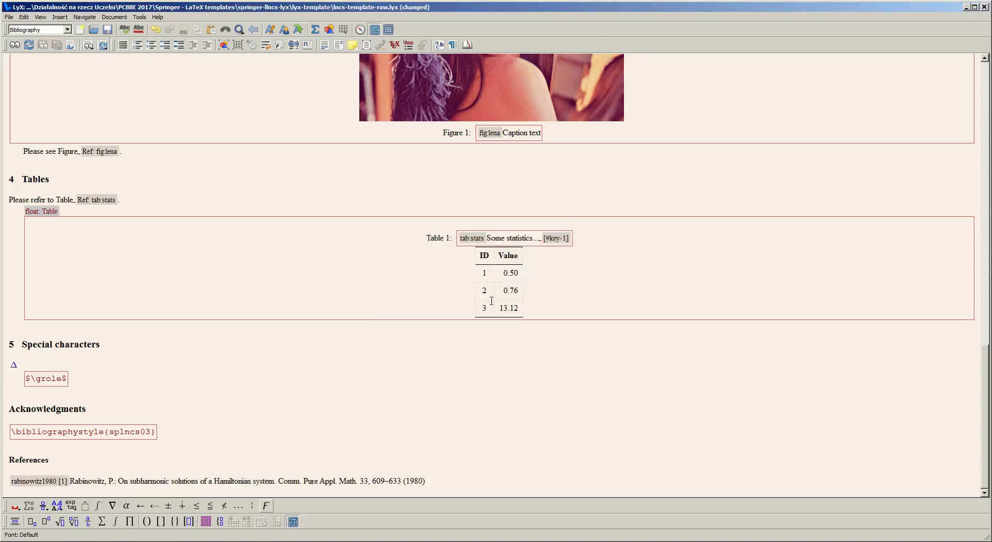
- Put a period after the $\grole$ formula and cite rabinowitz1980 there as [1]
{"action": "left_click", "coordinate": [278, 380]}
{"action": "type", "text": "."}
{"action": "left_click", "coordinate": [278, 45]}
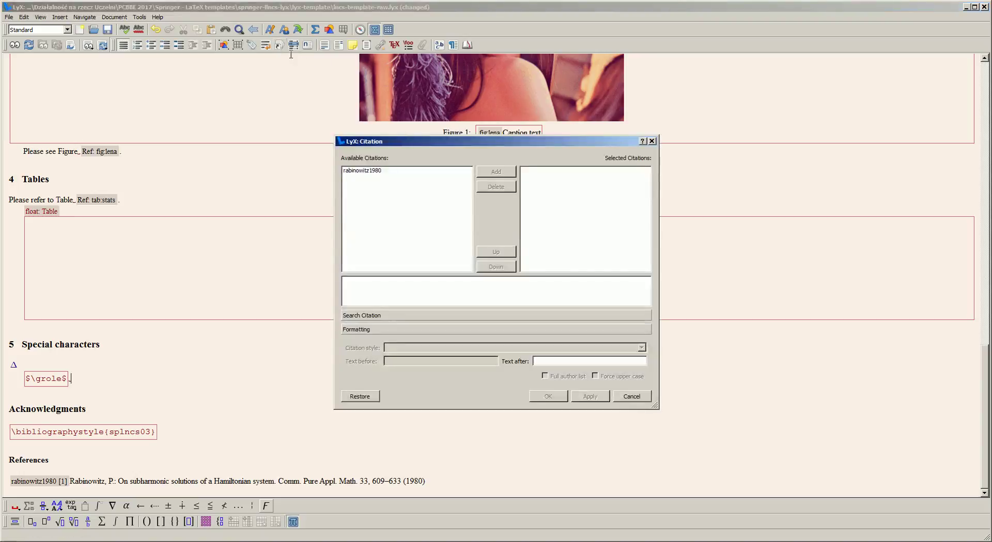
{"action": "left_click", "coordinate": [364, 170]}
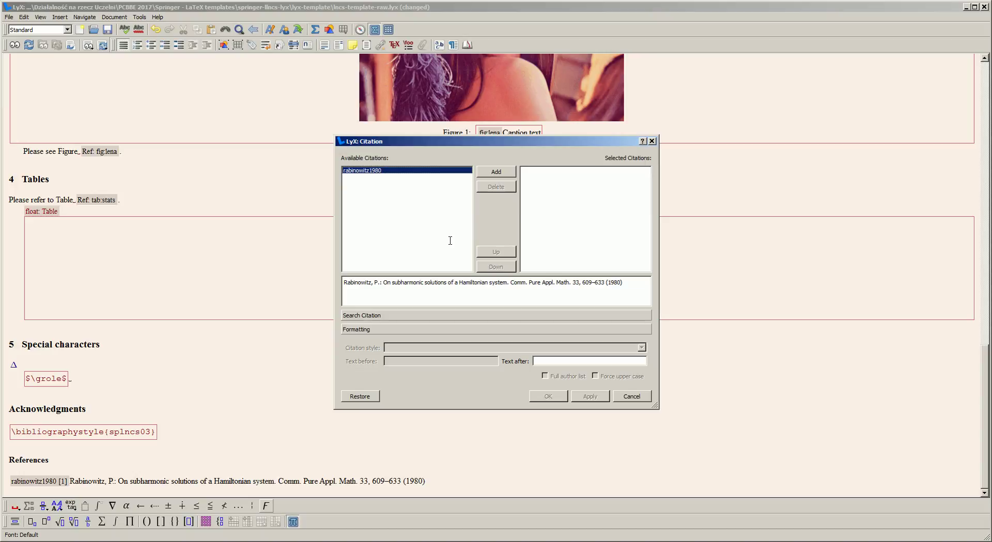
{"action": "left_click", "coordinate": [485, 171]}
{"action": "left_click", "coordinate": [548, 396]}
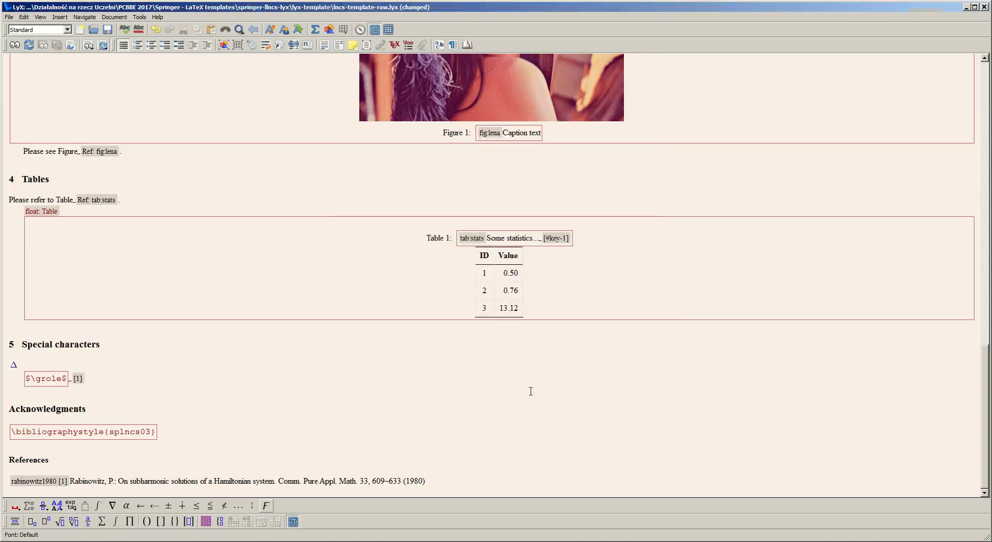
{"action": "left_click", "coordinate": [456, 489]}
- Add a new bibliography entry with key bookX and the text 'Book A'
{"action": "key", "text": "Return"}
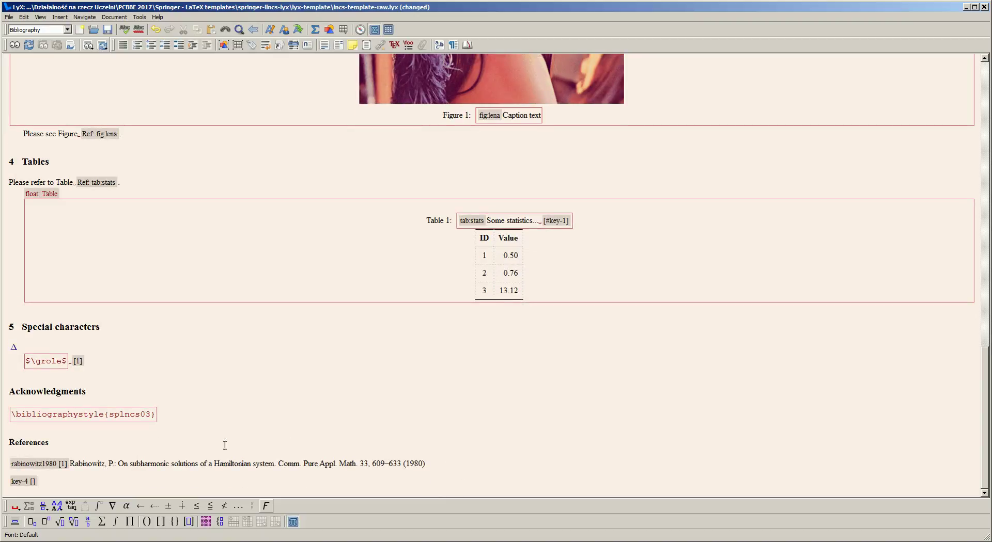
{"action": "left_click", "coordinate": [34, 481]}
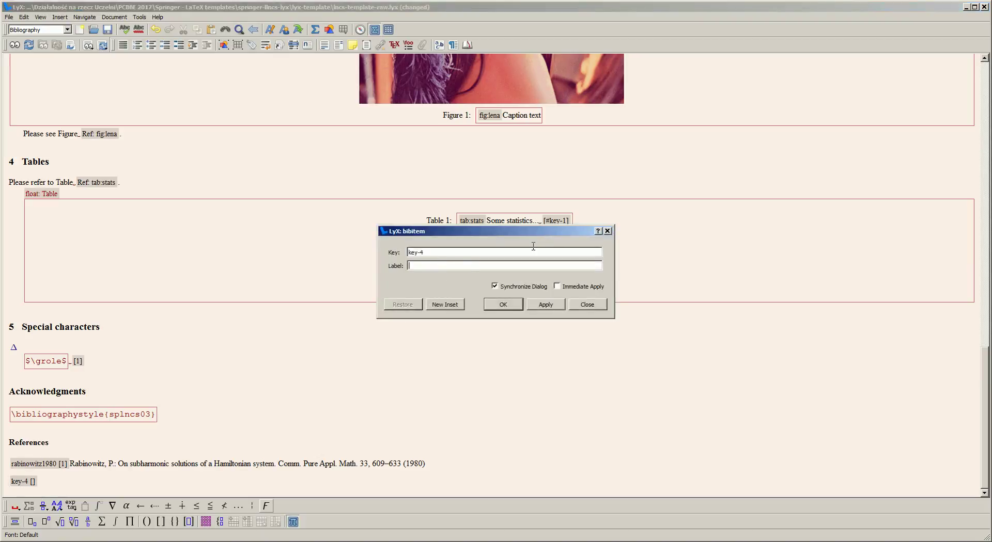
{"action": "triple_click", "coordinate": [457, 251]}
{"action": "type", "text": "bookX"}
{"action": "left_click", "coordinate": [484, 307]}
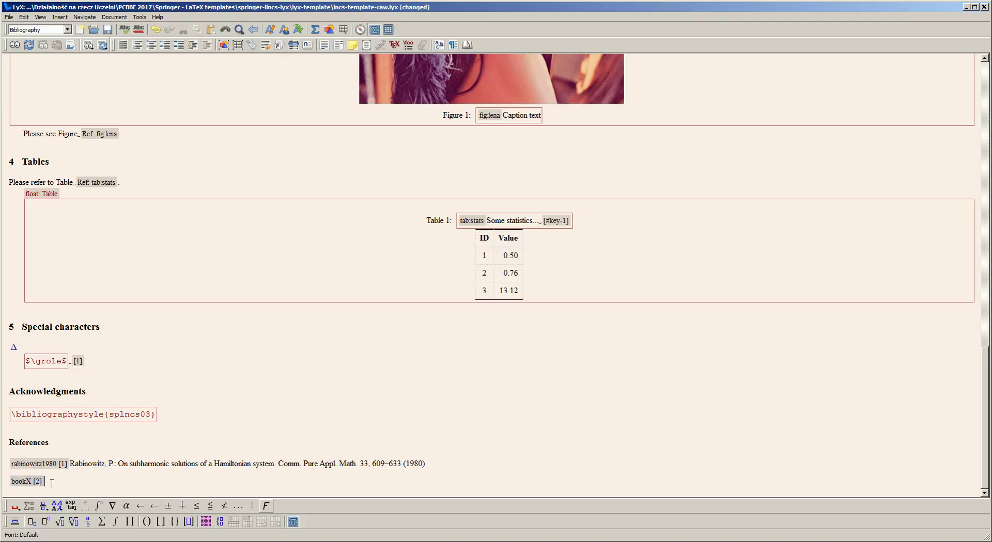
{"action": "type", "text": "Book A"}
{"action": "left_click", "coordinate": [100, 365]}
- Add a 'Reference 2' line below the formula, citing bookX and rabinowitz1980 together
{"action": "key", "text": "Return"}
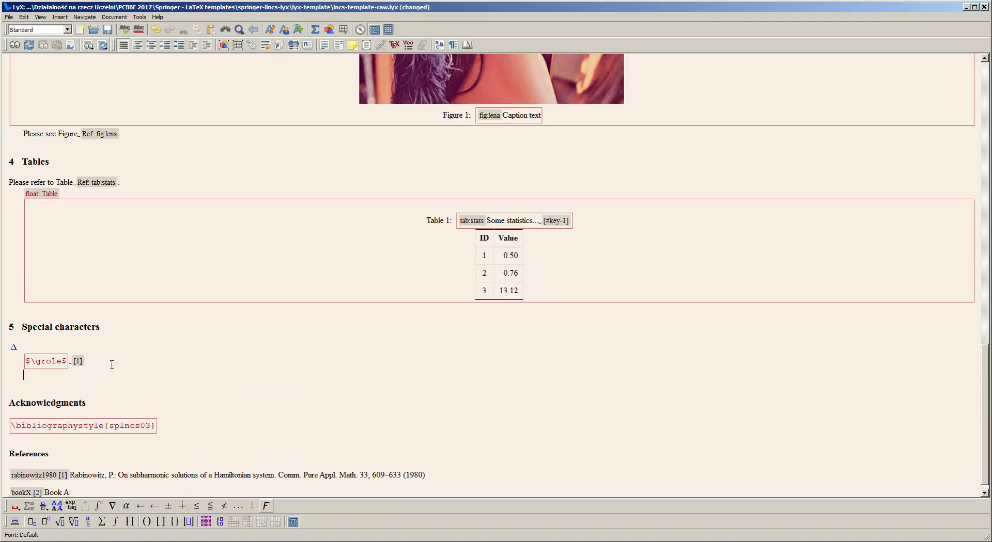
{"action": "type", "text": "Reference 2"}
{"action": "left_click", "coordinate": [280, 45]}
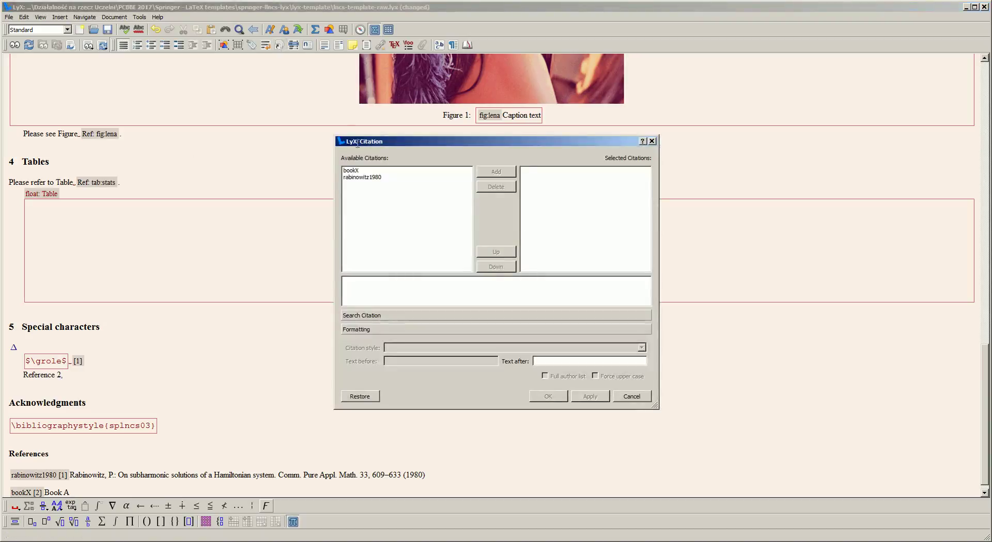
{"action": "left_click", "coordinate": [376, 171]}
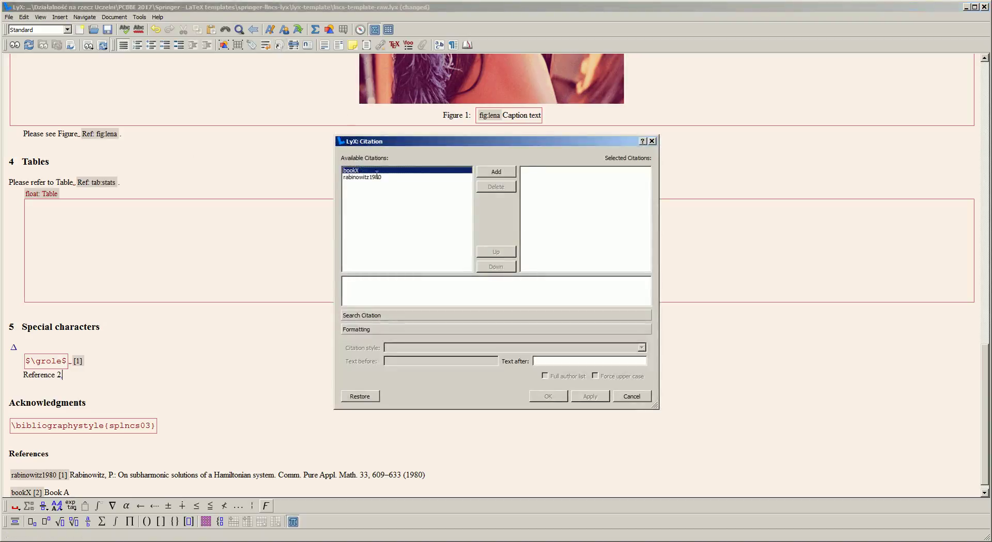
{"action": "double_click", "coordinate": [376, 171]}
{"action": "left_click", "coordinate": [408, 177]}
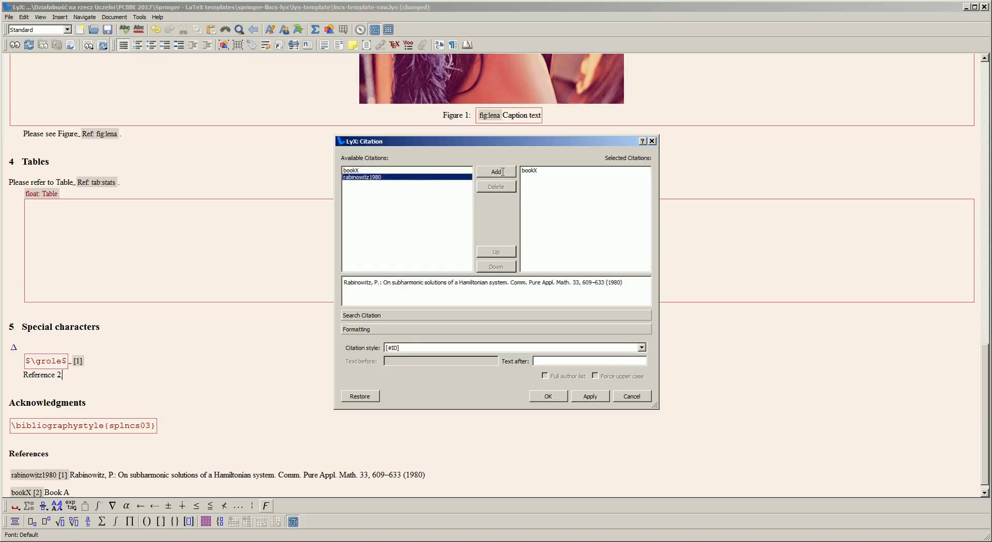
{"action": "left_click", "coordinate": [486, 170]}
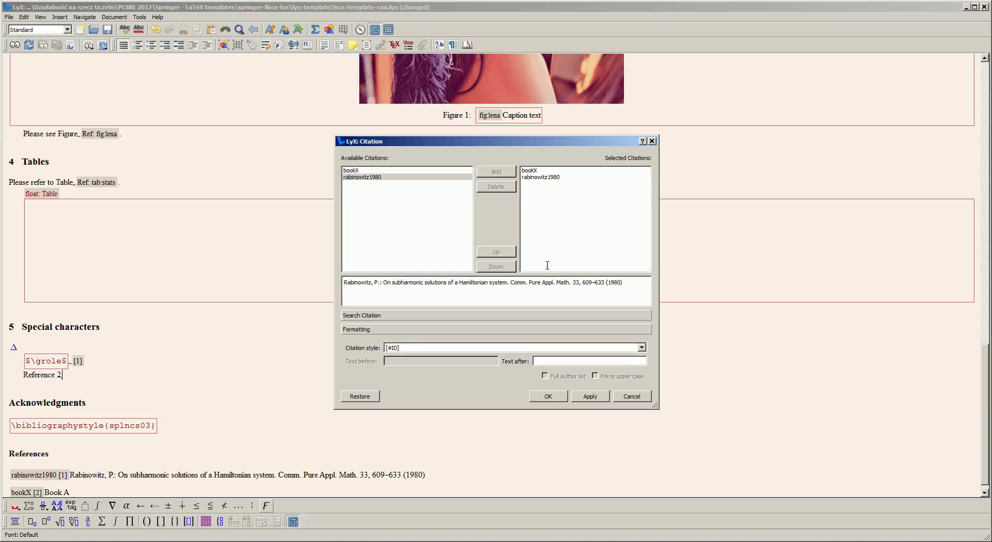
{"action": "left_click", "coordinate": [548, 396]}
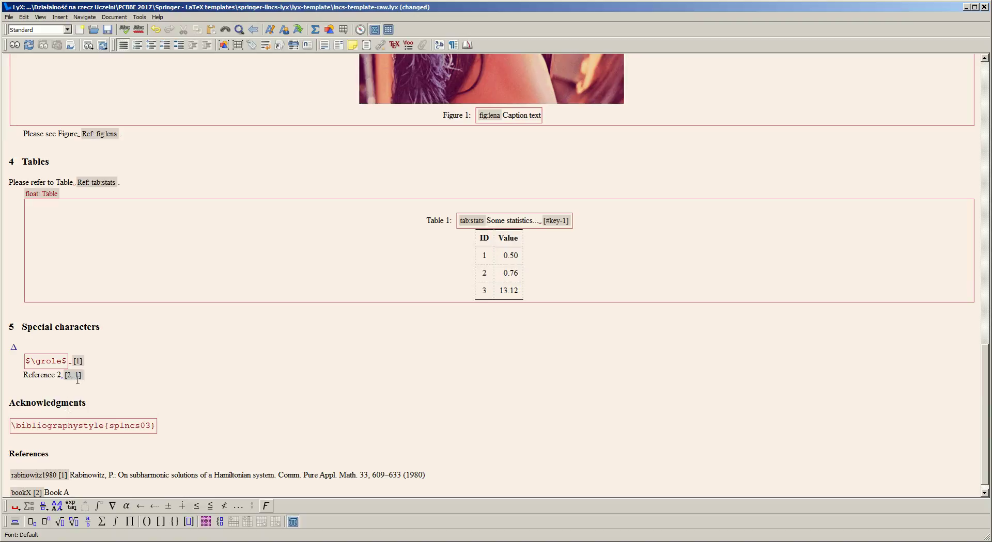
{"action": "mouse_move", "coordinate": [77, 381]}
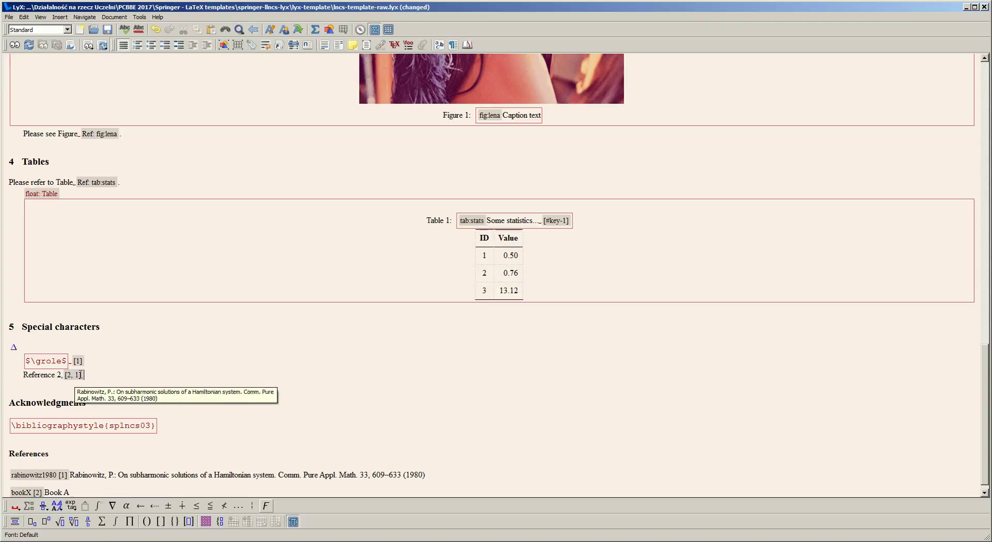
- Move bookX after rabinowitz1980 so the citation reads [1, 2], then compile the PDF
{"action": "scroll", "coordinate": [25, 63], "scroll_direction": "down", "scroll_amount": 1}
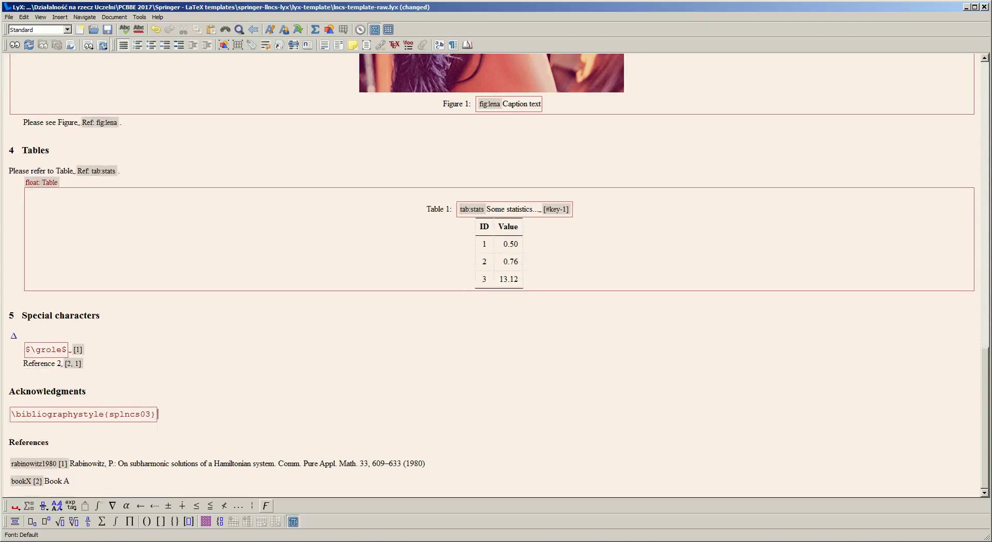
{"action": "left_click", "coordinate": [77, 368]}
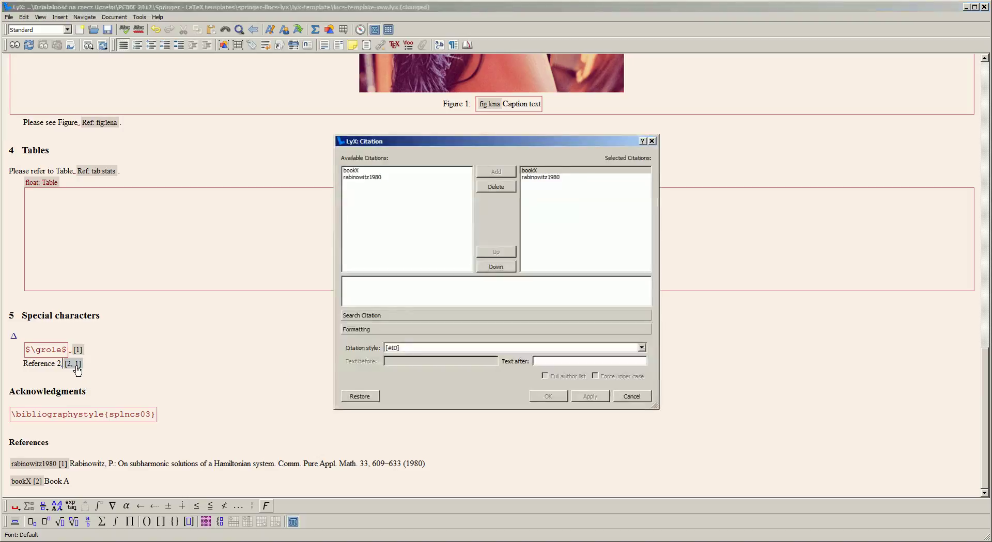
{"action": "left_click", "coordinate": [538, 171]}
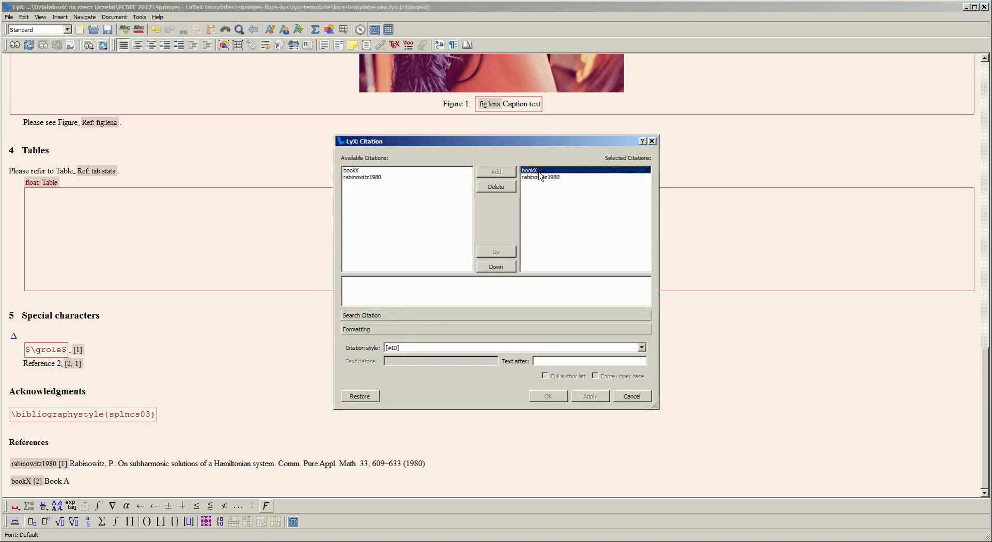
{"action": "left_click", "coordinate": [492, 267]}
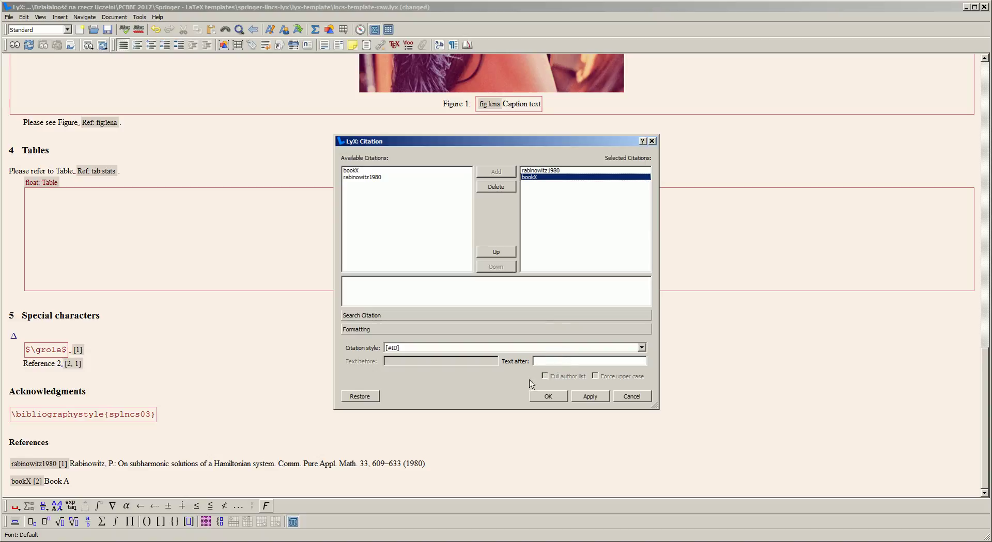
{"action": "left_click", "coordinate": [545, 397]}
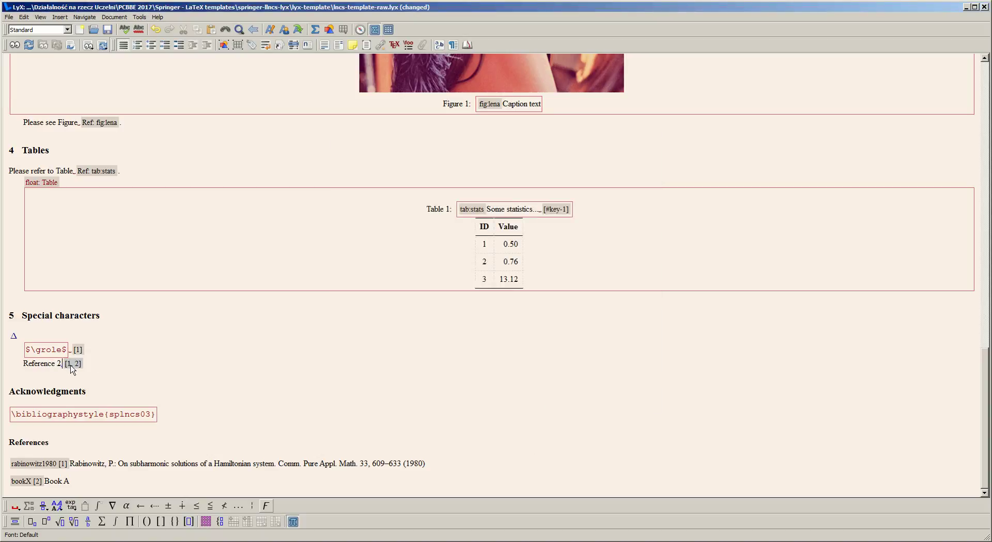
{"action": "mouse_move", "coordinate": [71, 369]}
{"action": "left_click", "coordinate": [15, 45]}
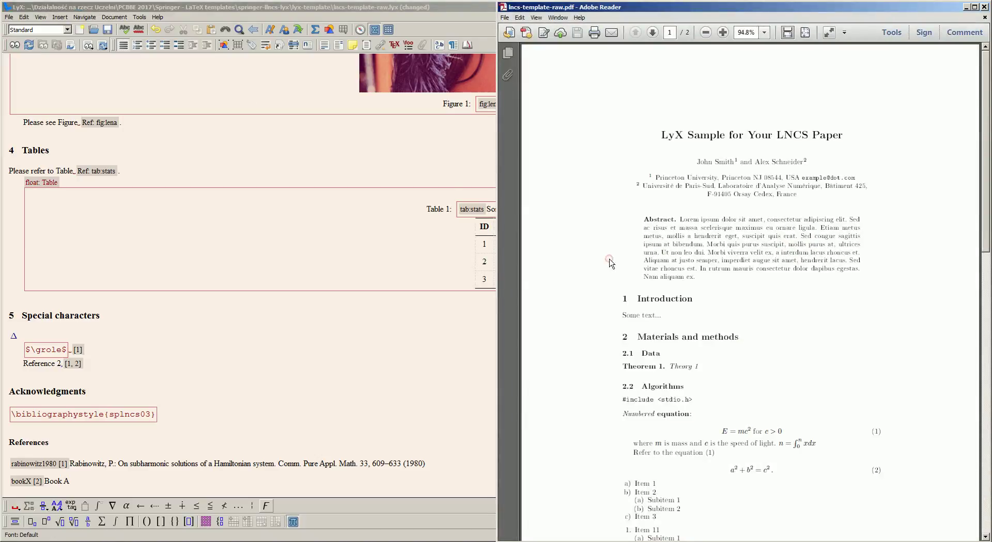
- Scroll the PDF in Adobe Reader to the Tables section showing Table 1's [?] citation
{"action": "left_click", "coordinate": [609, 259]}
{"action": "scroll", "coordinate": [609, 263], "scroll_direction": "down", "scroll_amount": 10}
{"action": "scroll", "coordinate": [609, 260], "scroll_direction": "down", "scroll_amount": 10}
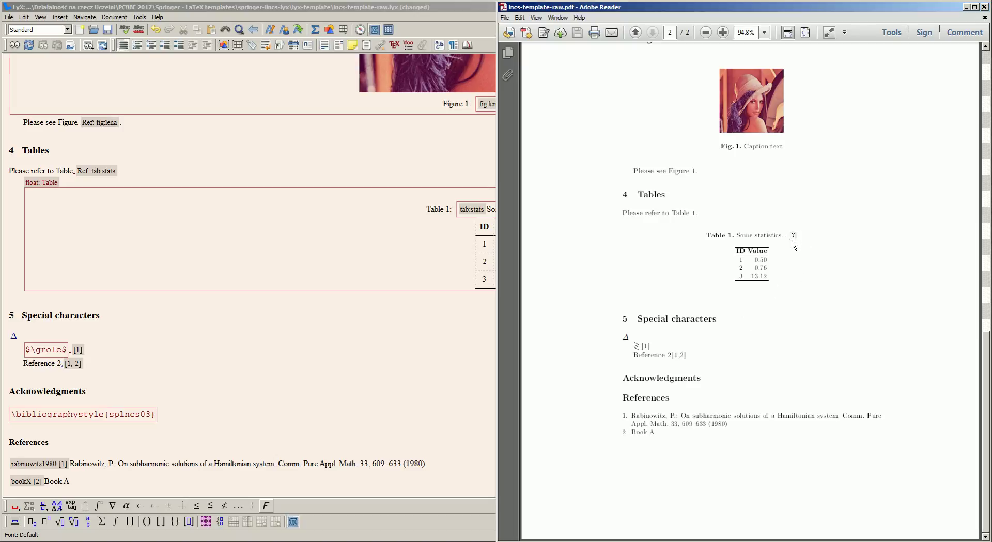
{"action": "scroll", "coordinate": [794, 245], "scroll_direction": "up", "scroll_amount": 3}
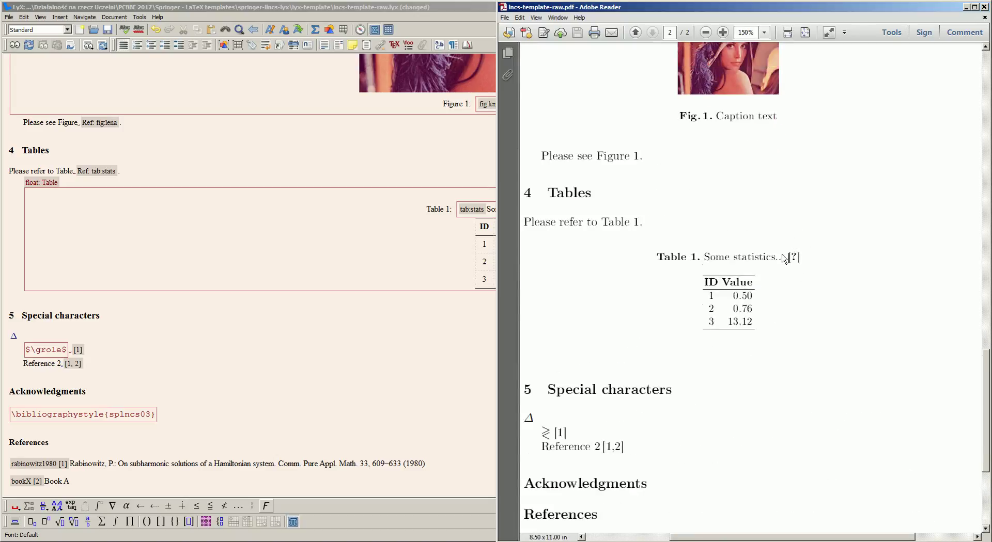
- Replace key-1 with rabinowitz1980 in the Table 1 caption citation and rebuild the PDF
{"action": "left_click", "coordinate": [468, 260]}
{"action": "left_click", "coordinate": [563, 211]}
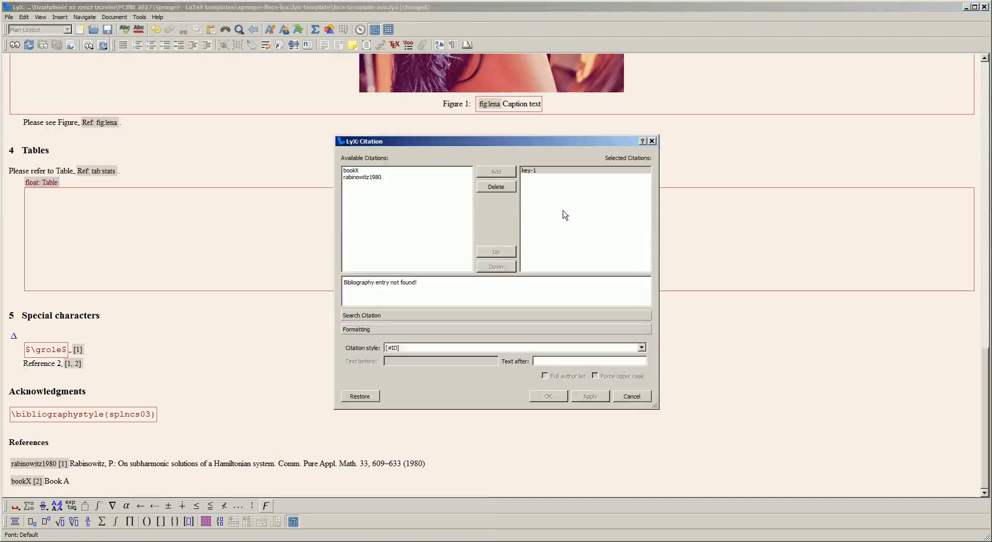
{"action": "left_click", "coordinate": [534, 174]}
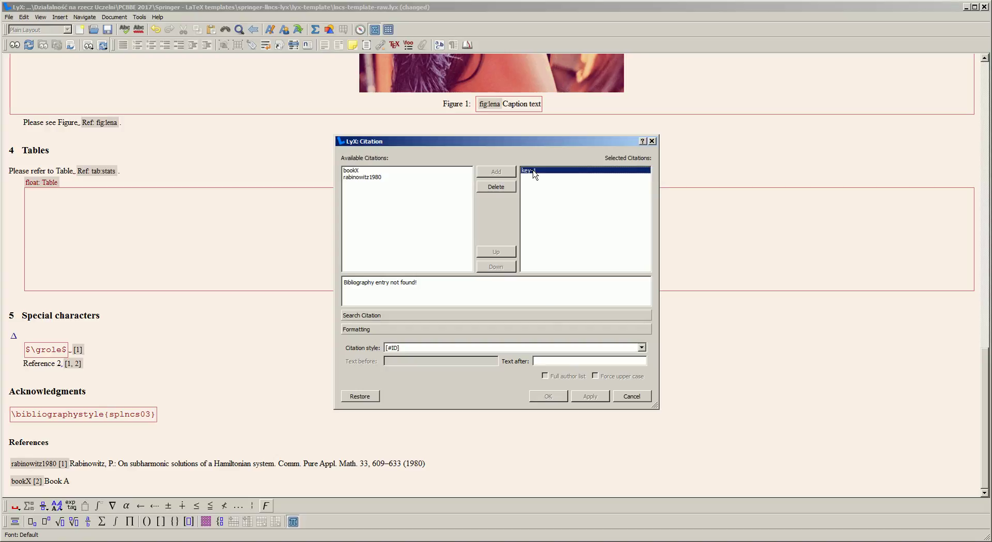
{"action": "left_click", "coordinate": [493, 189]}
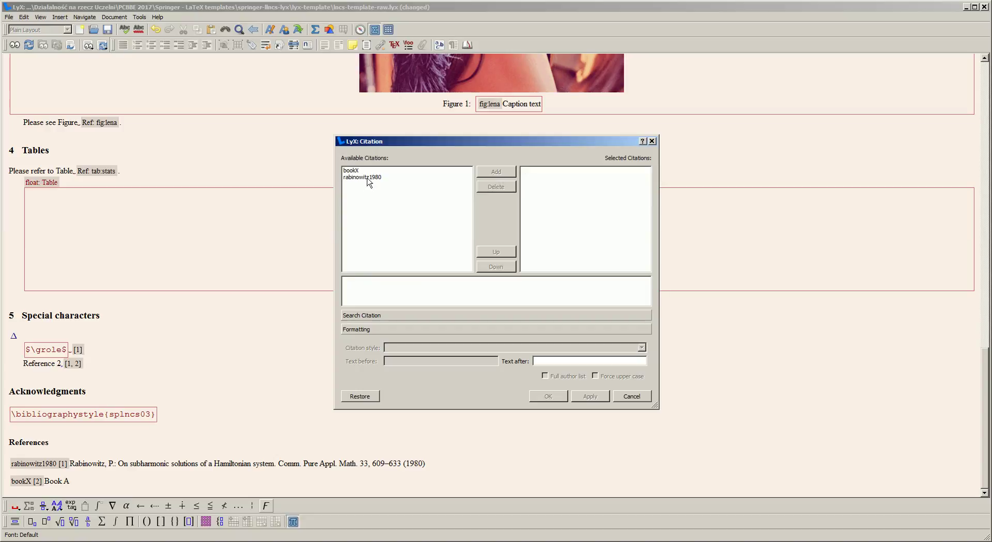
{"action": "left_click", "coordinate": [367, 178]}
{"action": "left_click", "coordinate": [495, 172]}
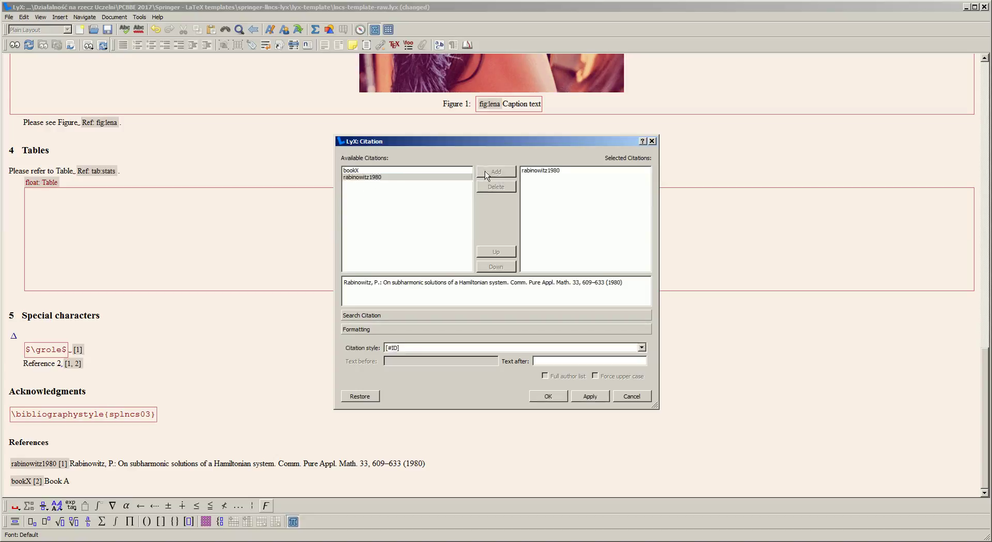
{"action": "left_click", "coordinate": [555, 396]}
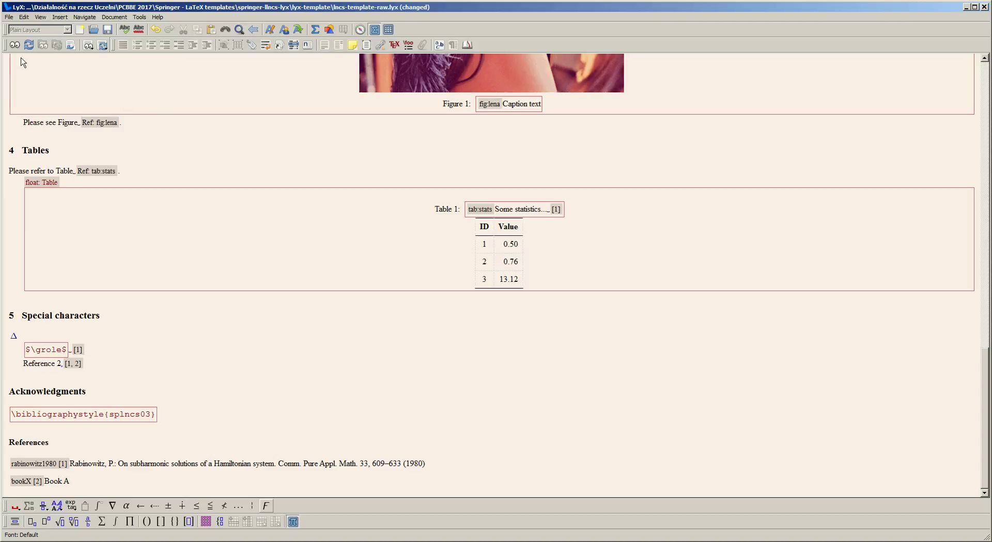
{"action": "left_click", "coordinate": [29, 45]}
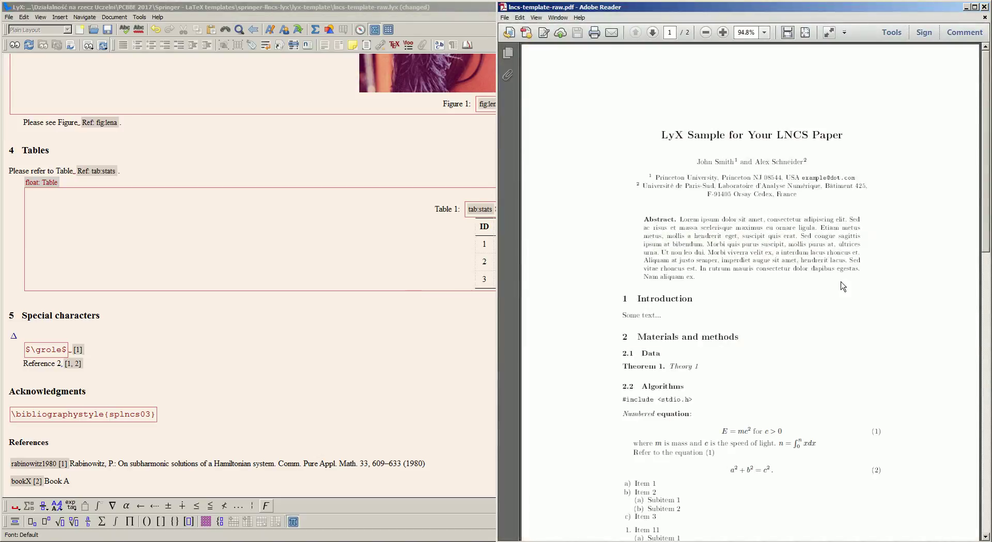
- Scroll the rebuilt PDF to page 2's Tables section, where Table 1's caption cites [1]
{"action": "scroll", "coordinate": [842, 286], "scroll_direction": "down", "scroll_amount": 5}
{"action": "scroll", "coordinate": [842, 287], "scroll_direction": "down", "scroll_amount": 3}
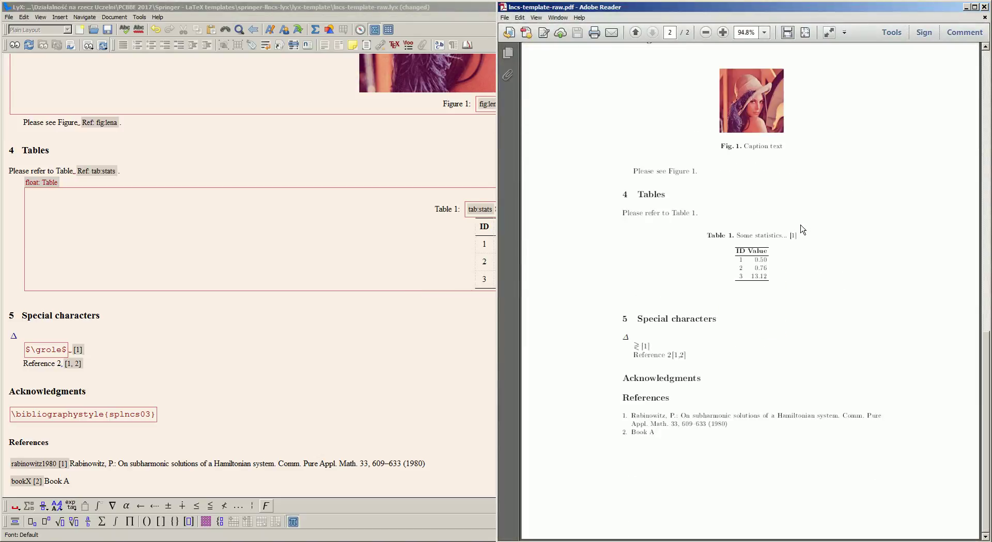
{"action": "scroll", "coordinate": [698, 355], "scroll_direction": "up", "scroll_amount": 3}
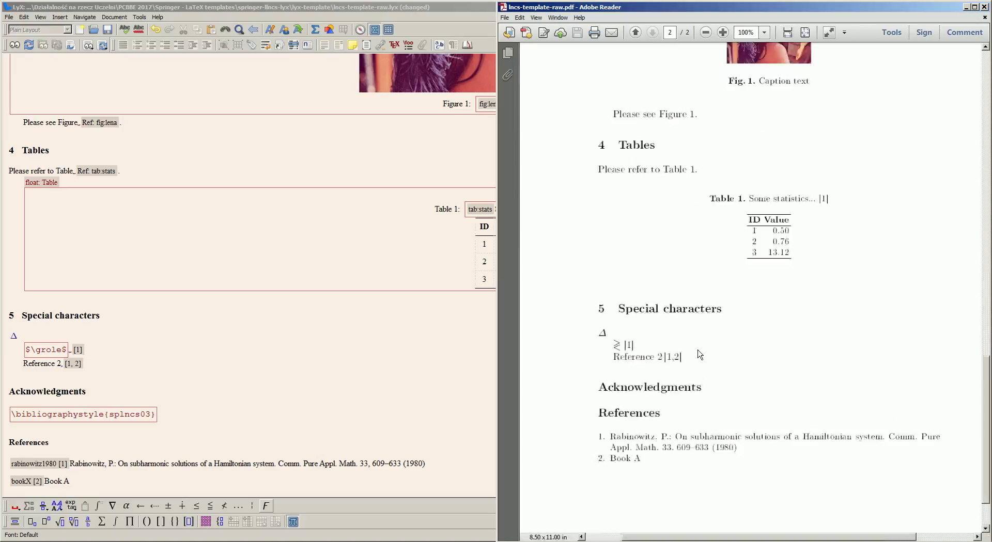